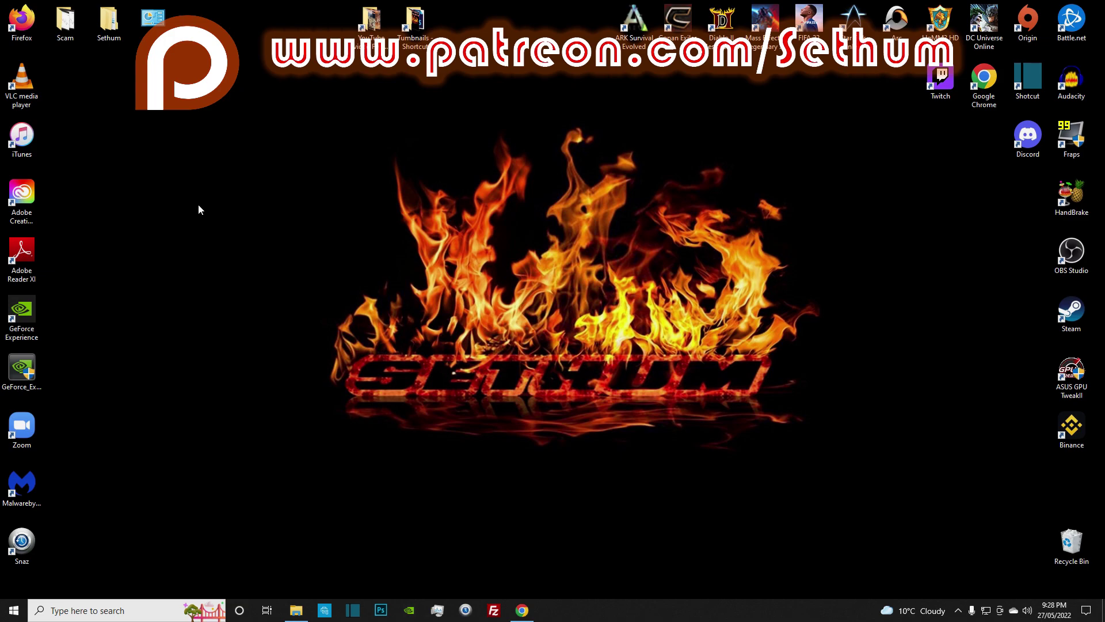
Open Microsoft's Download Windows 10 page from the search results and scroll to Create Windows 10 installation media.
left_click(522, 610)
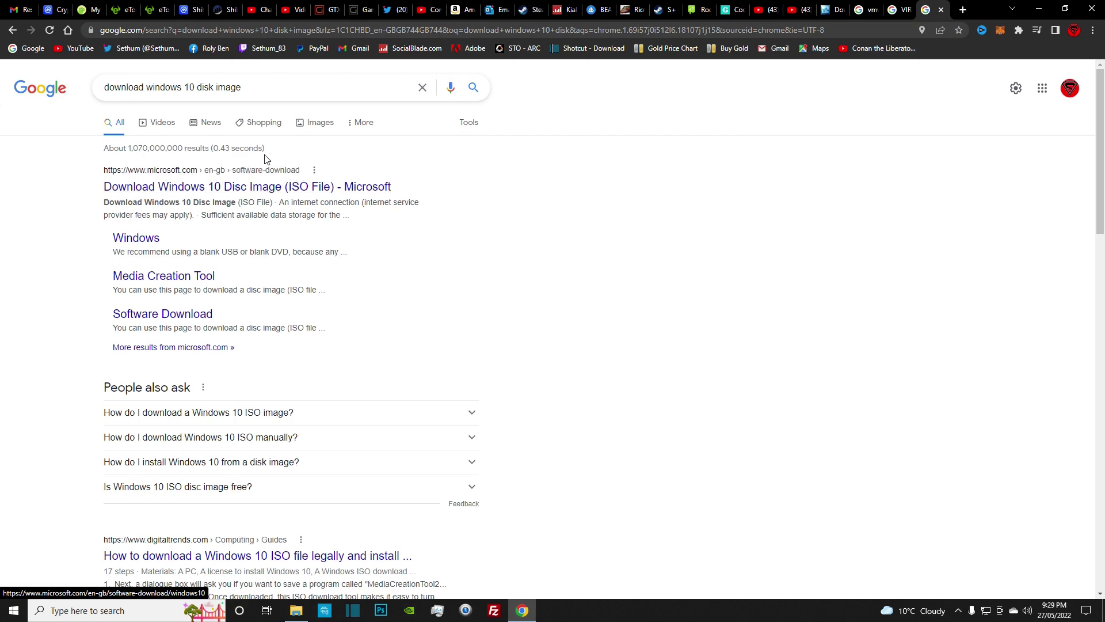
left_click(190, 188)
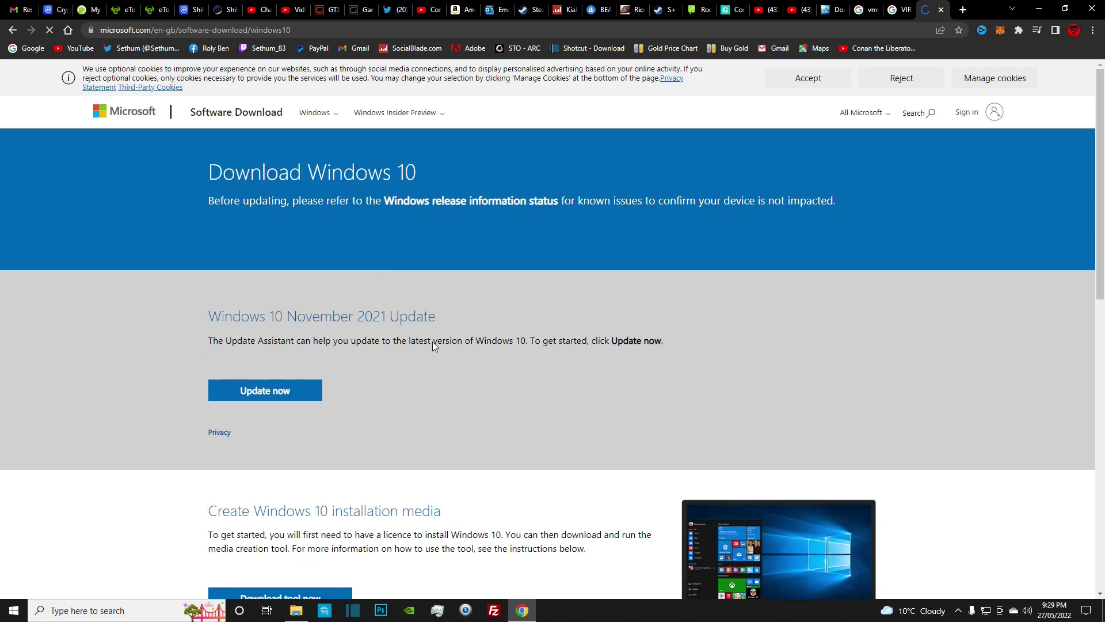
scroll(438, 342, "down", 2)
scroll(442, 343, "down", 2)
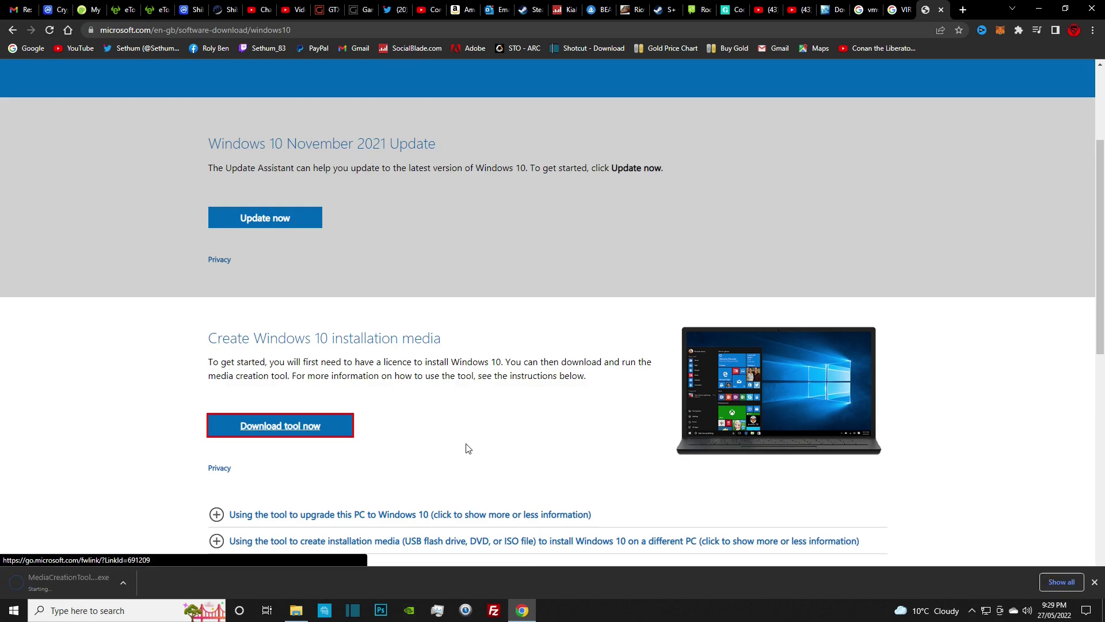
Run the downloaded MediaCreationTool.exe, approve the UAC prompt, and minimize Chrome to reveal the setup.
left_click(98, 579)
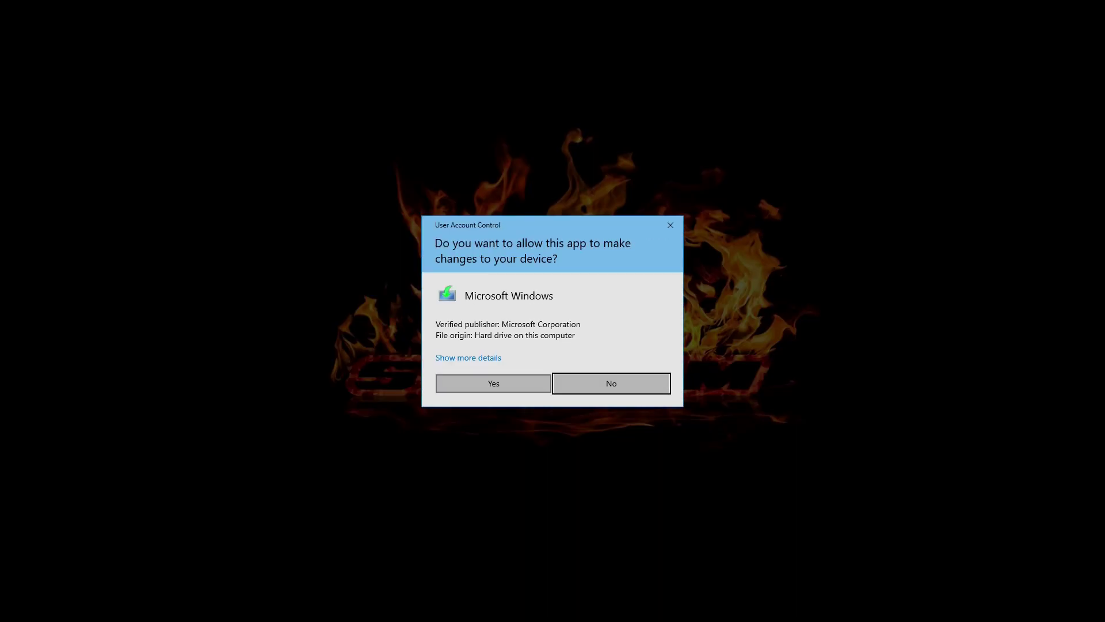
left_click(493, 382)
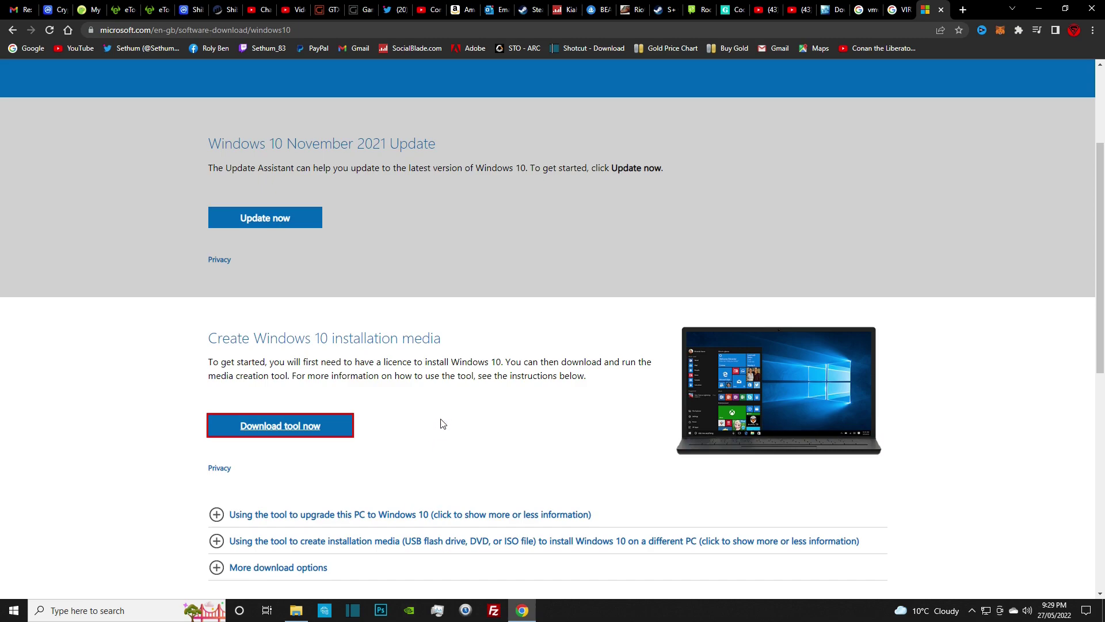
left_click(1039, 8)
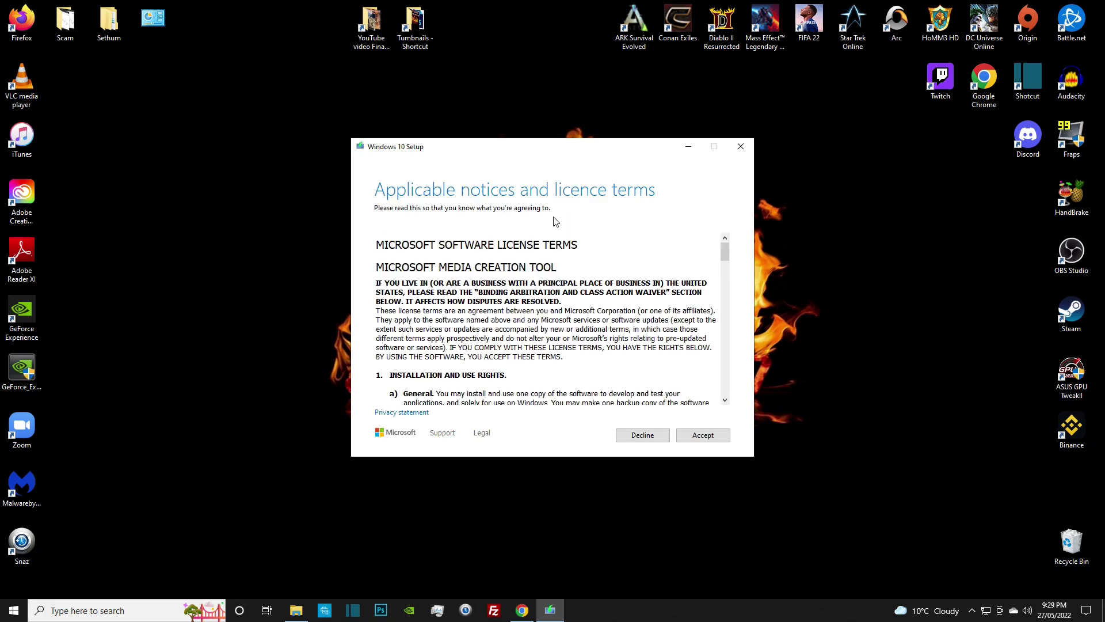
Accept the licence terms, pick 'Create installation media (USB flash drive, DVD or ISO file) for another PC' and continue.
scroll(525, 300, "down", 8)
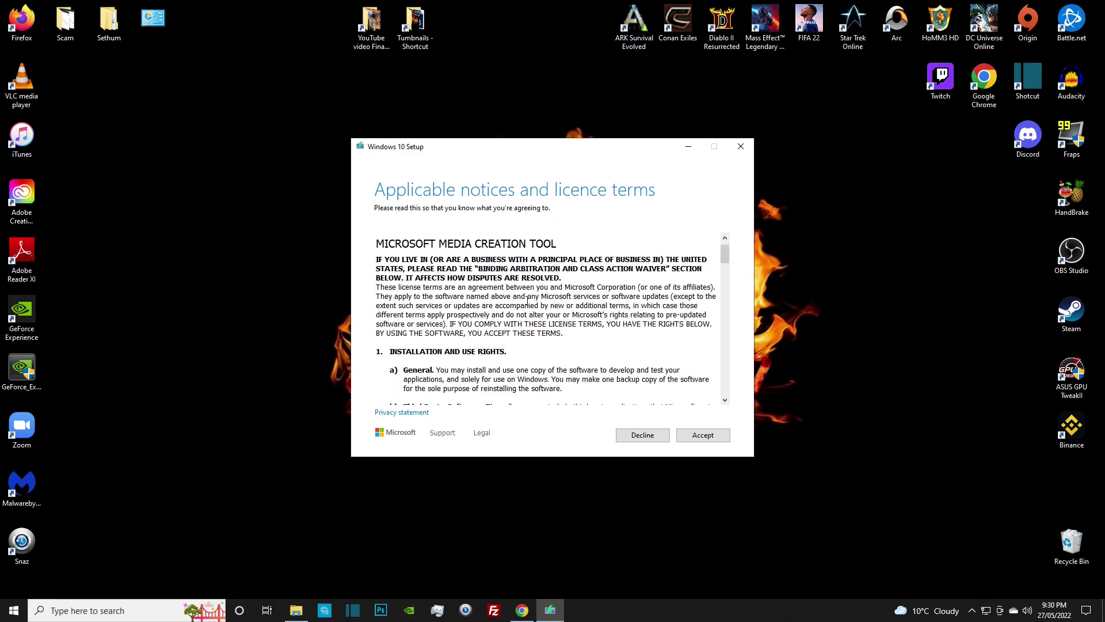
scroll(526, 300, "down", 15)
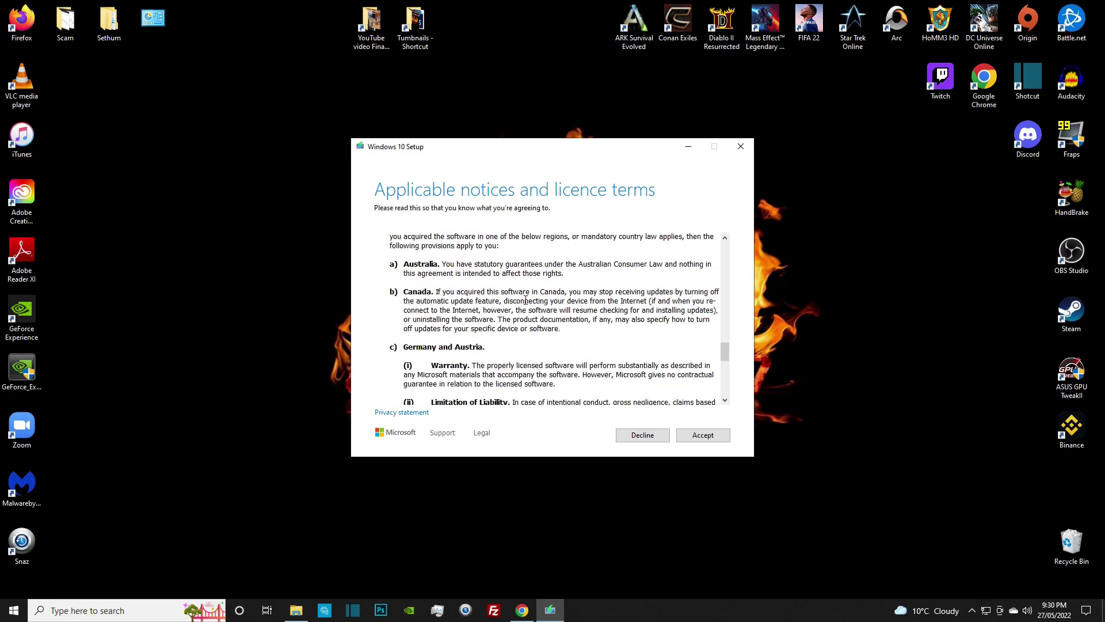
left_click(699, 434)
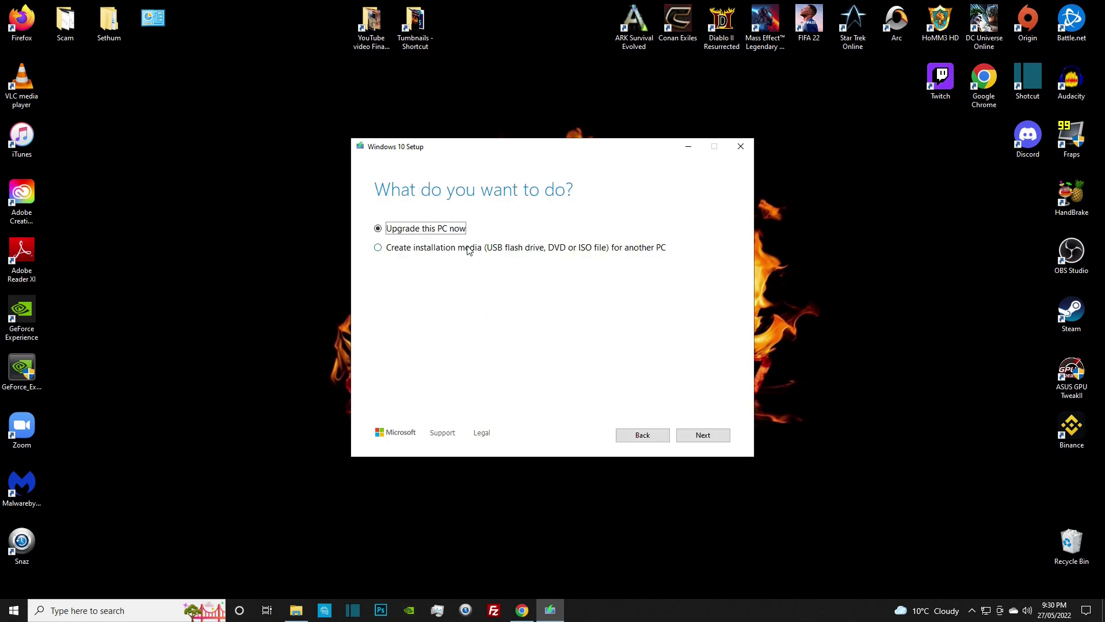
left_click(468, 250)
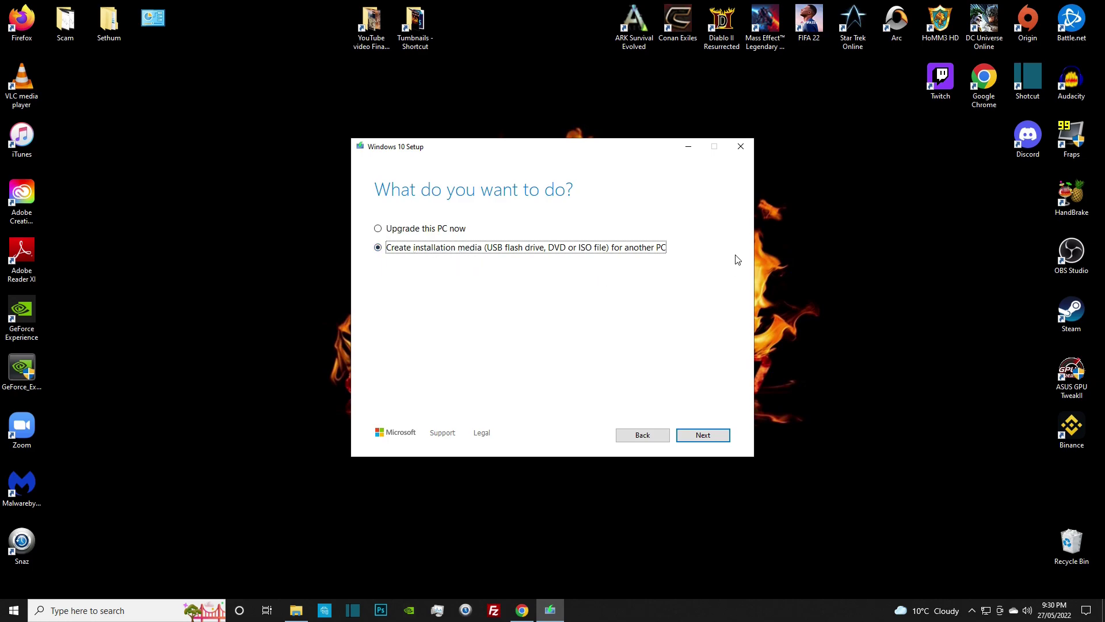
left_click(711, 440)
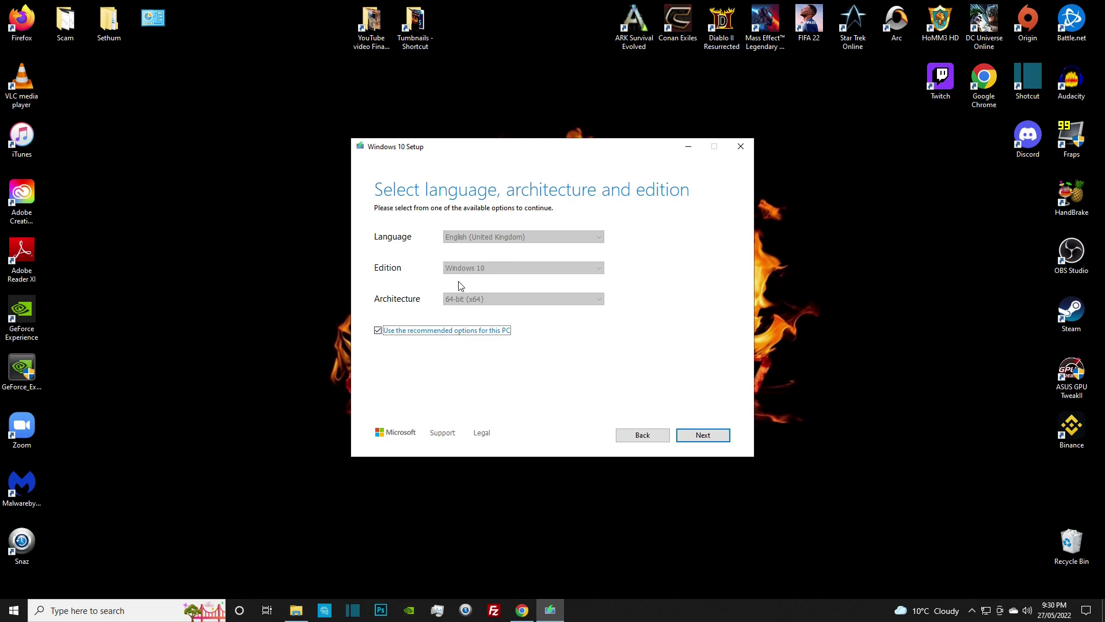
Keep English (United Kingdom), Windows 10 and 64-bit (x64), with 'Use the recommended options for this PC' ticked.
left_click(388, 332)
left_click(495, 301)
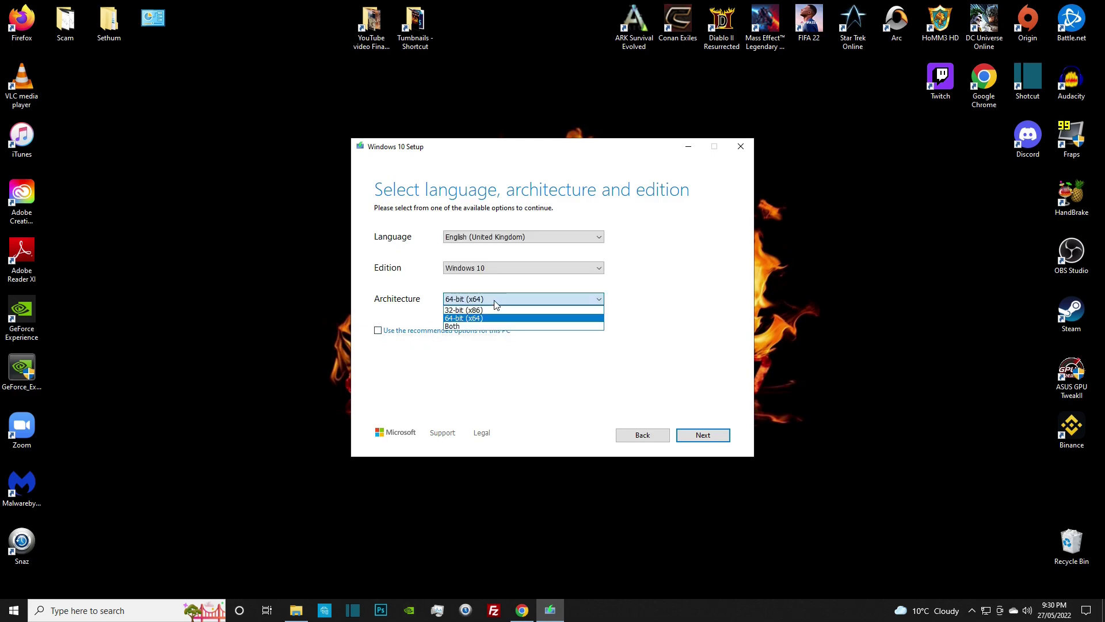
left_click(496, 304)
left_click(493, 302)
left_click(627, 292)
left_click(525, 272)
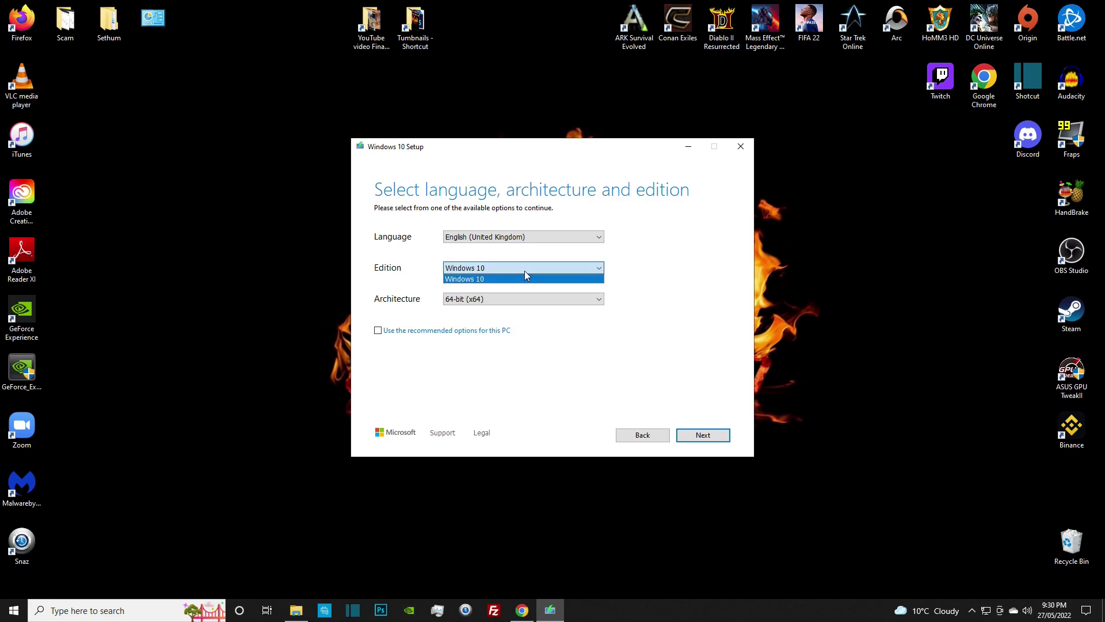
left_click(524, 271)
left_click(520, 237)
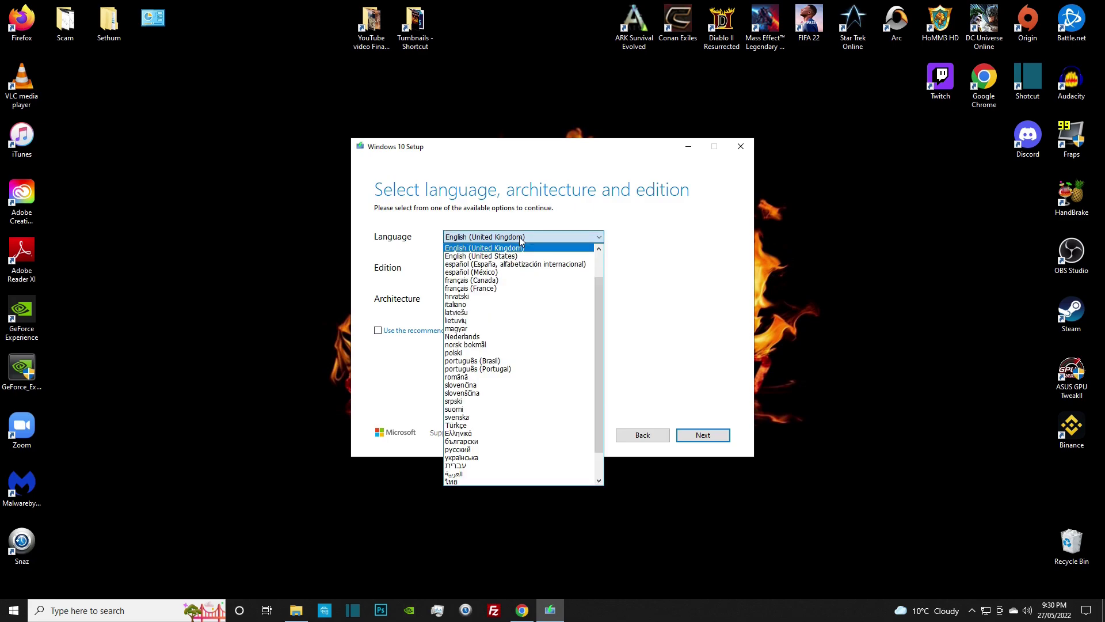
left_click(520, 238)
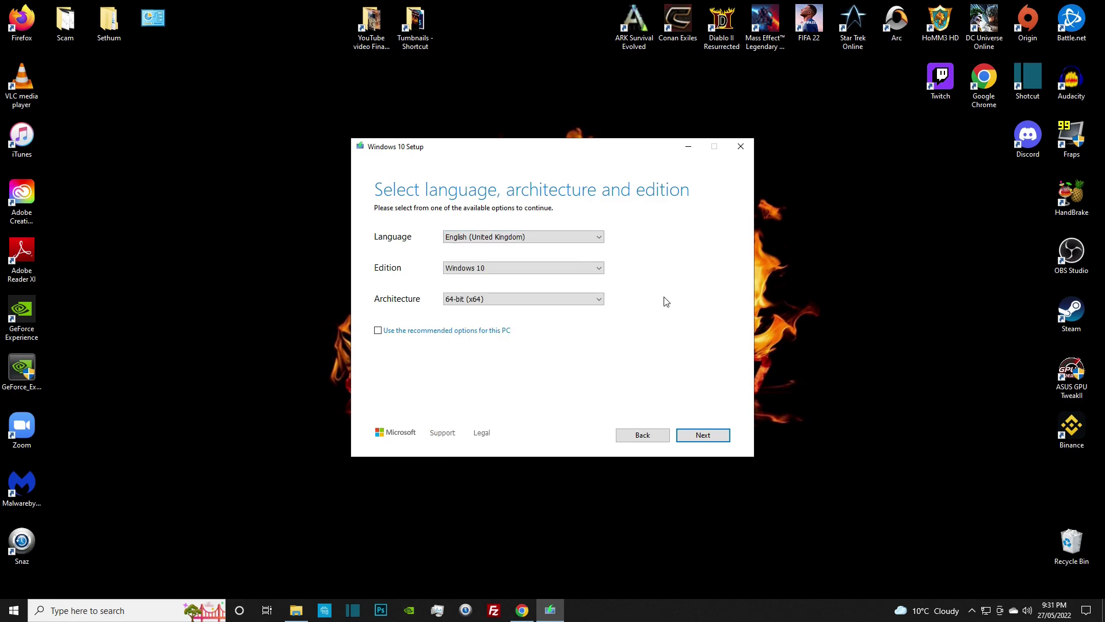
left_click(377, 330)
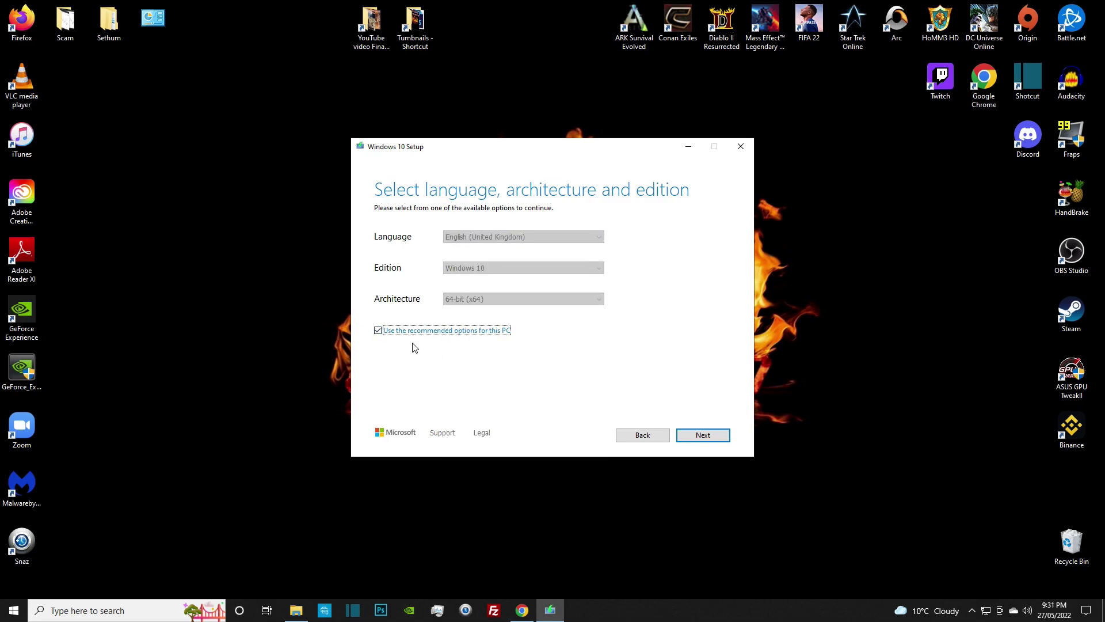
Choose ISO file as the media type and proceed to the Windows.iso save dialog.
left_click(703, 436)
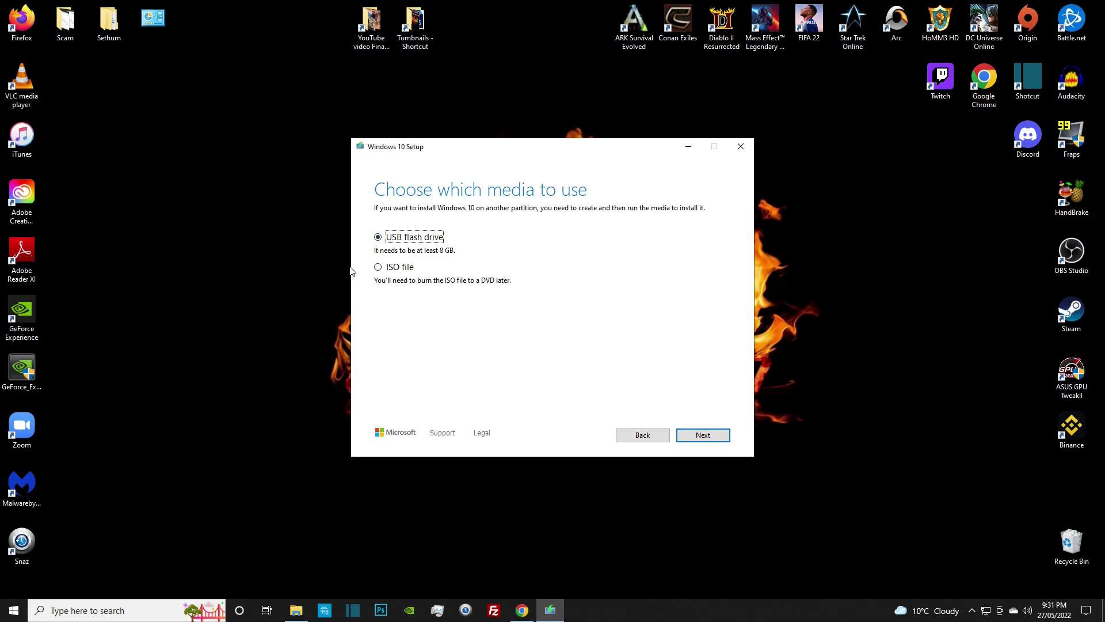
left_click(378, 267)
left_click(705, 436)
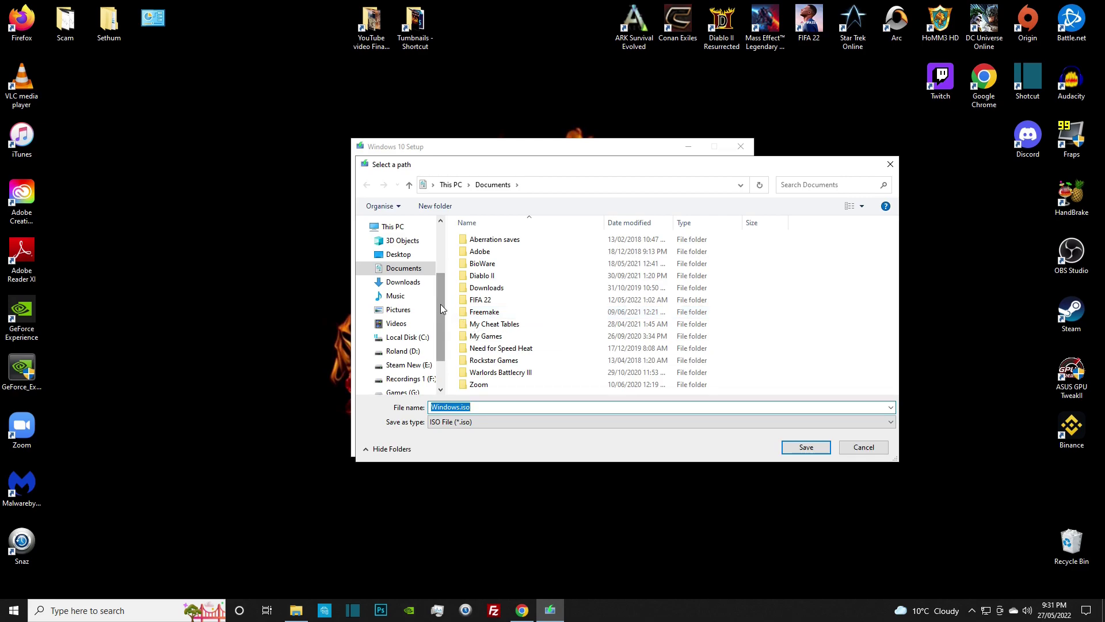
Point the save dialog to the Virtual Machine folder on Recordings 1 (F:).
scroll(440, 308, "down", 2)
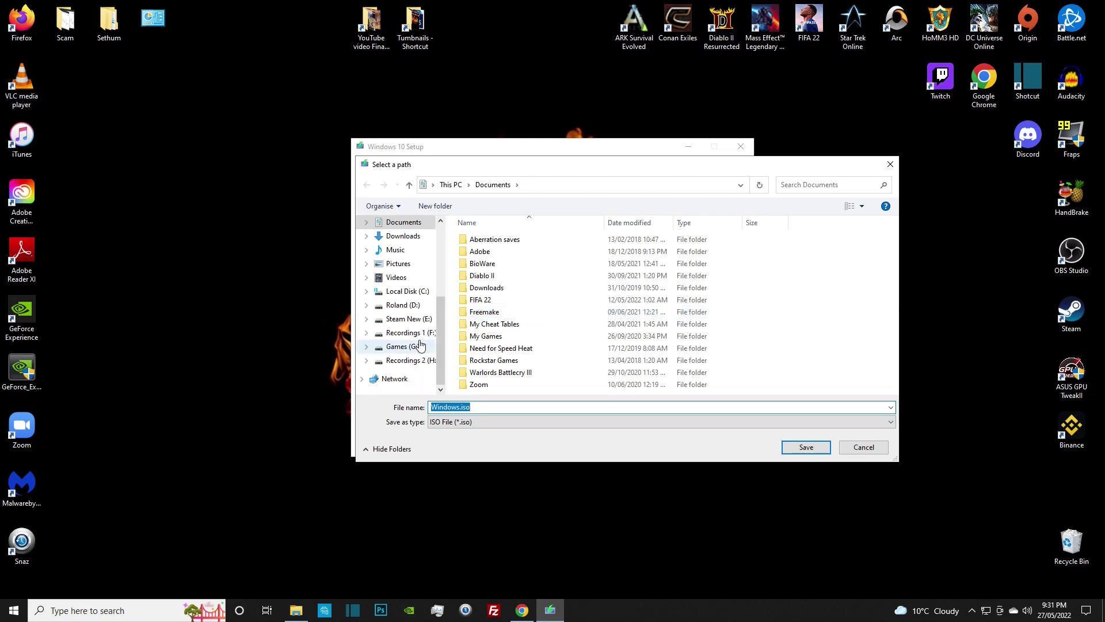
left_click(415, 333)
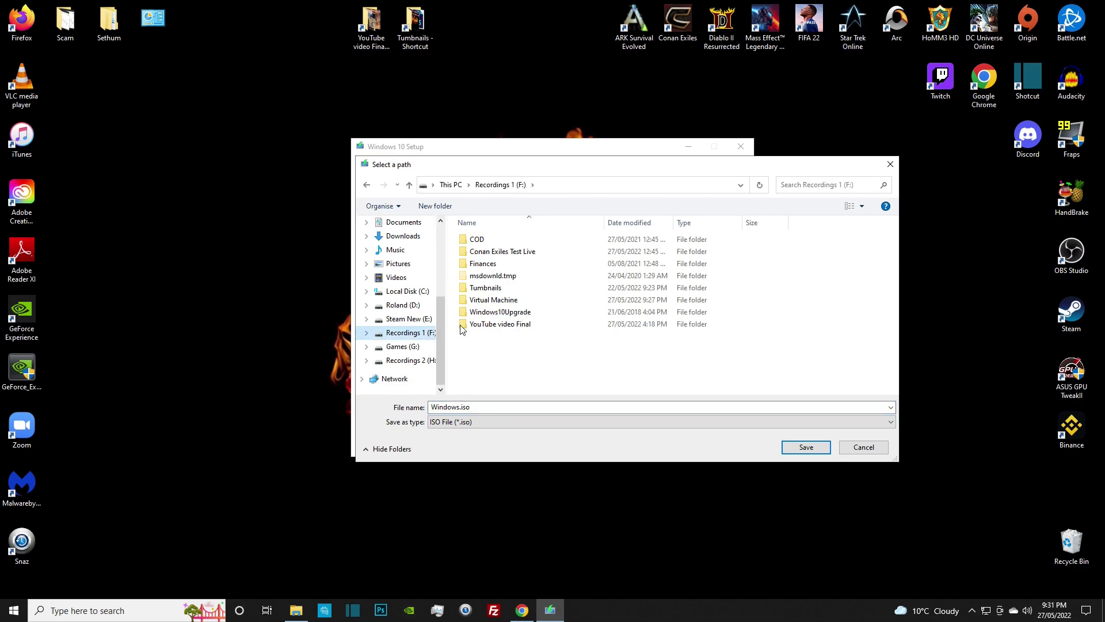
double_click(515, 300)
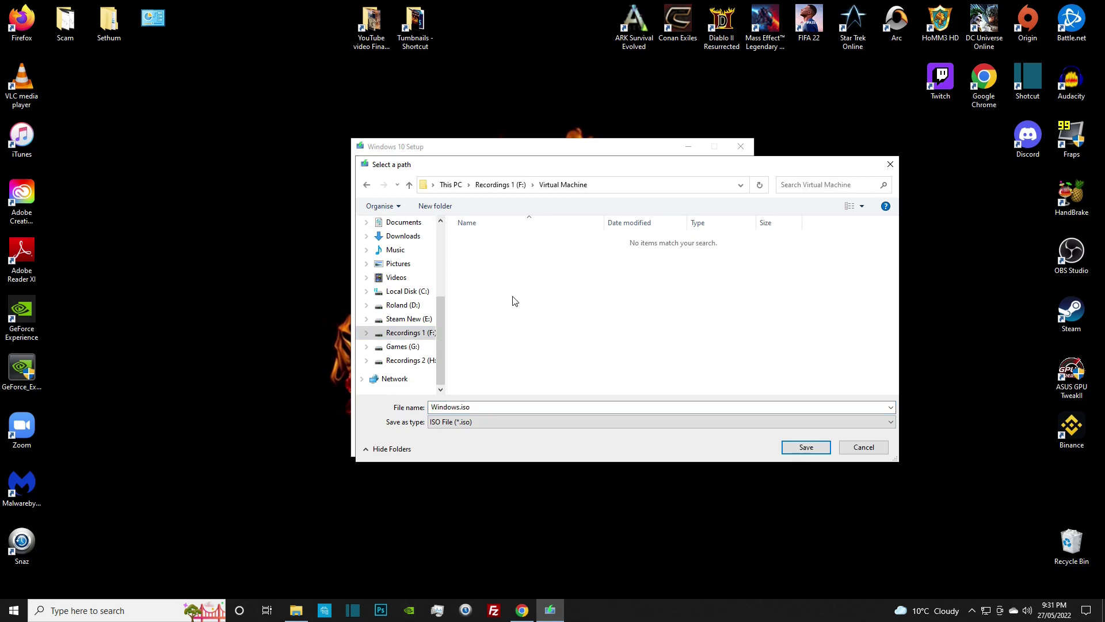
Save Windows.iso to F:\Virtual Machine and let the Windows 10 download run.
left_click(797, 448)
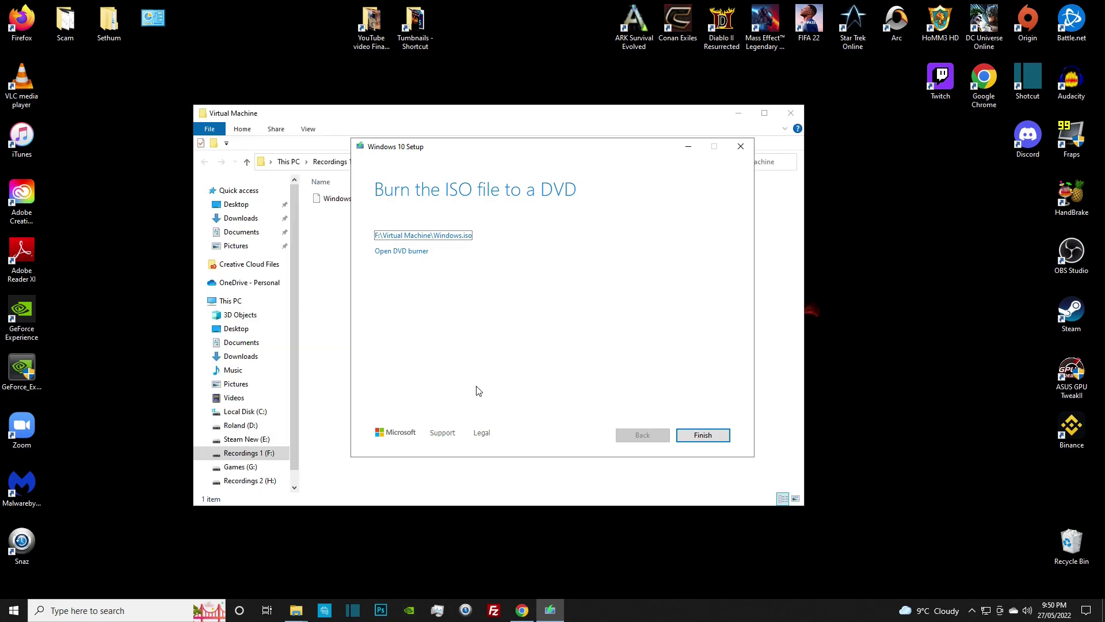
Check the Virtual Machine folder's Properties, confirming one file of 4.29 GB, then close it.
left_click(332, 351)
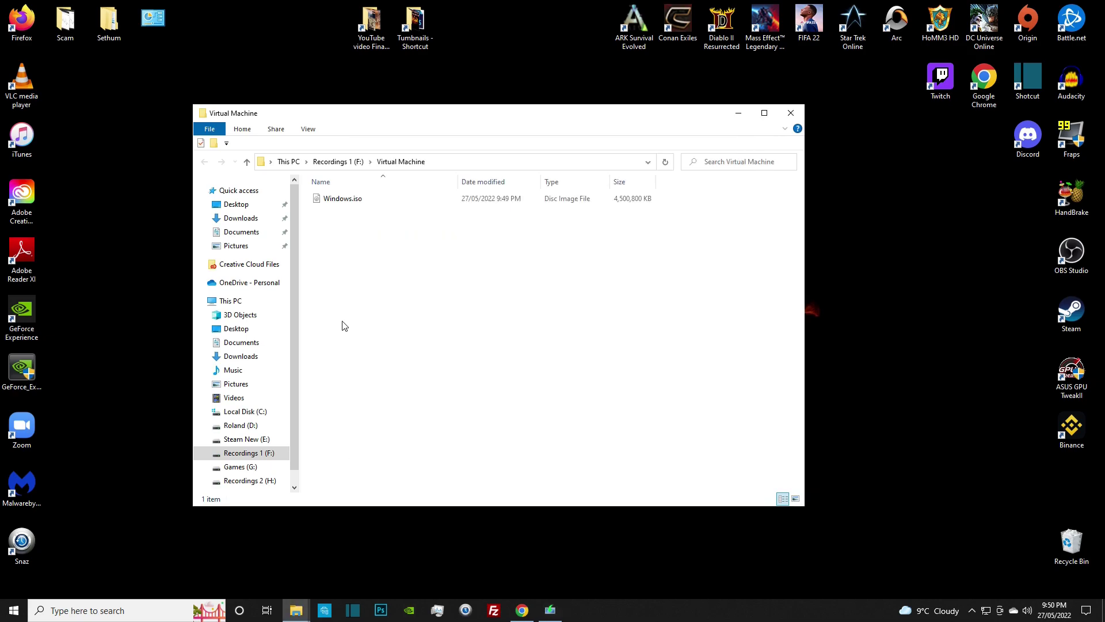
right_click(370, 203)
left_click(407, 358)
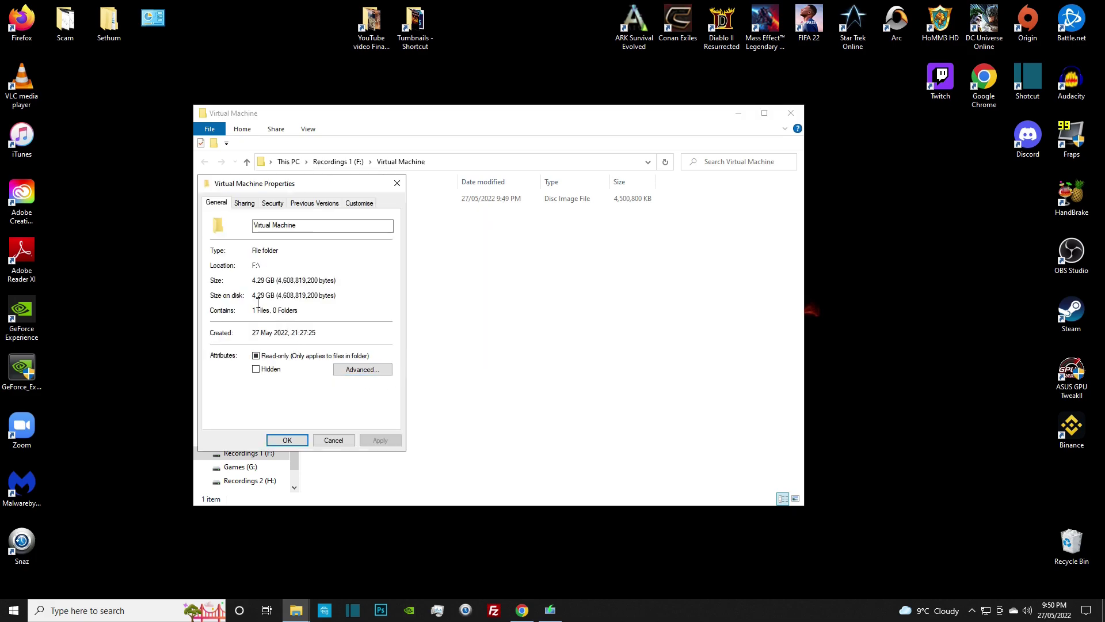
left_click_drag(252, 295, 339, 297)
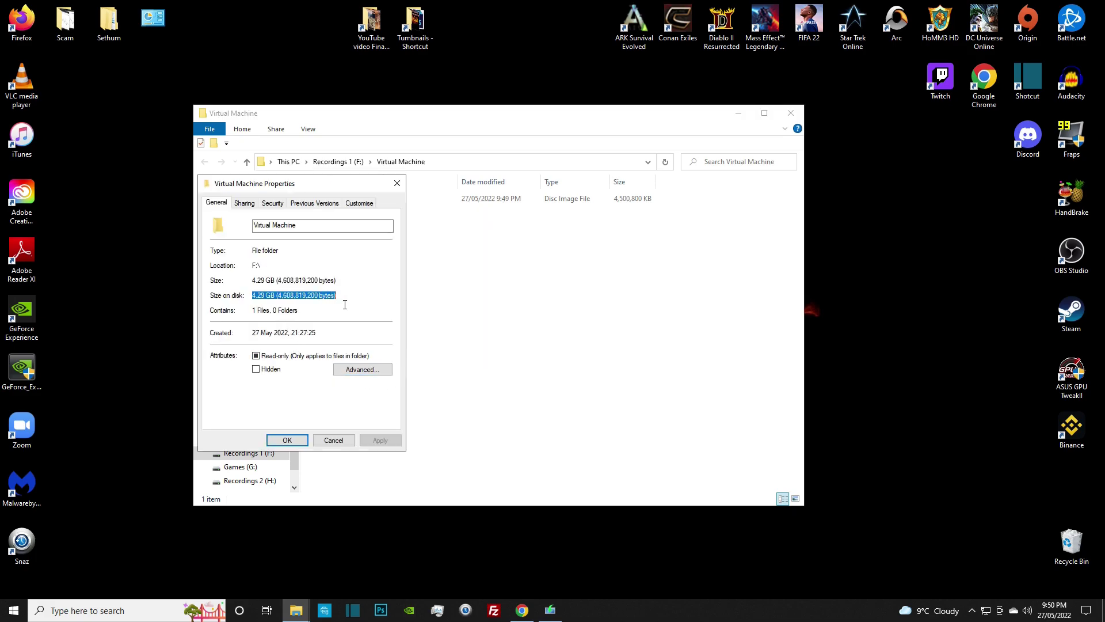
key("Escape")
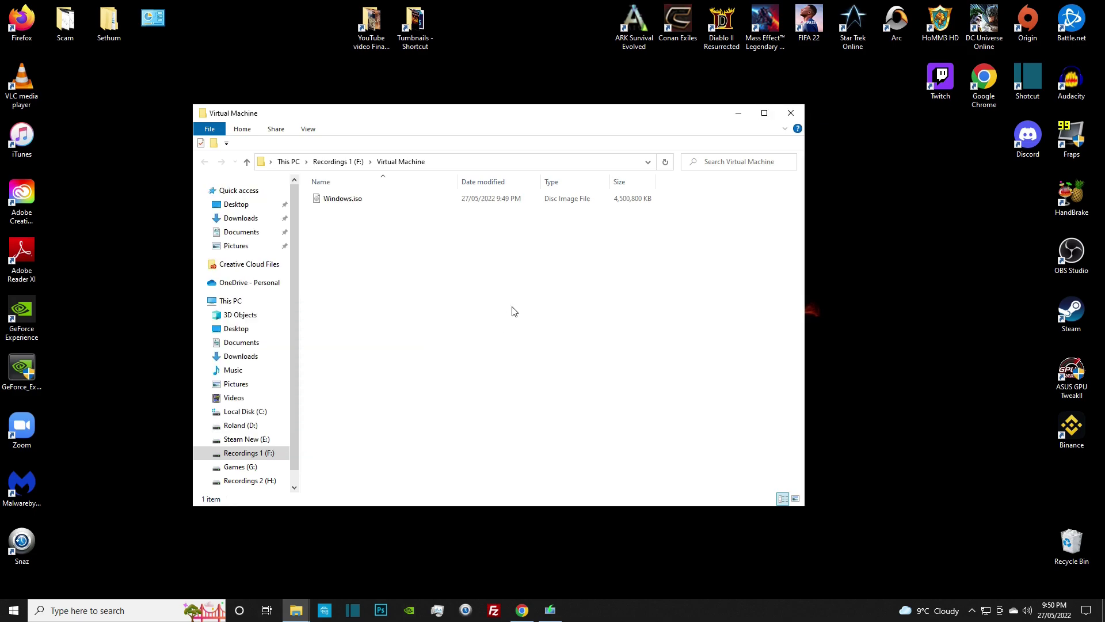